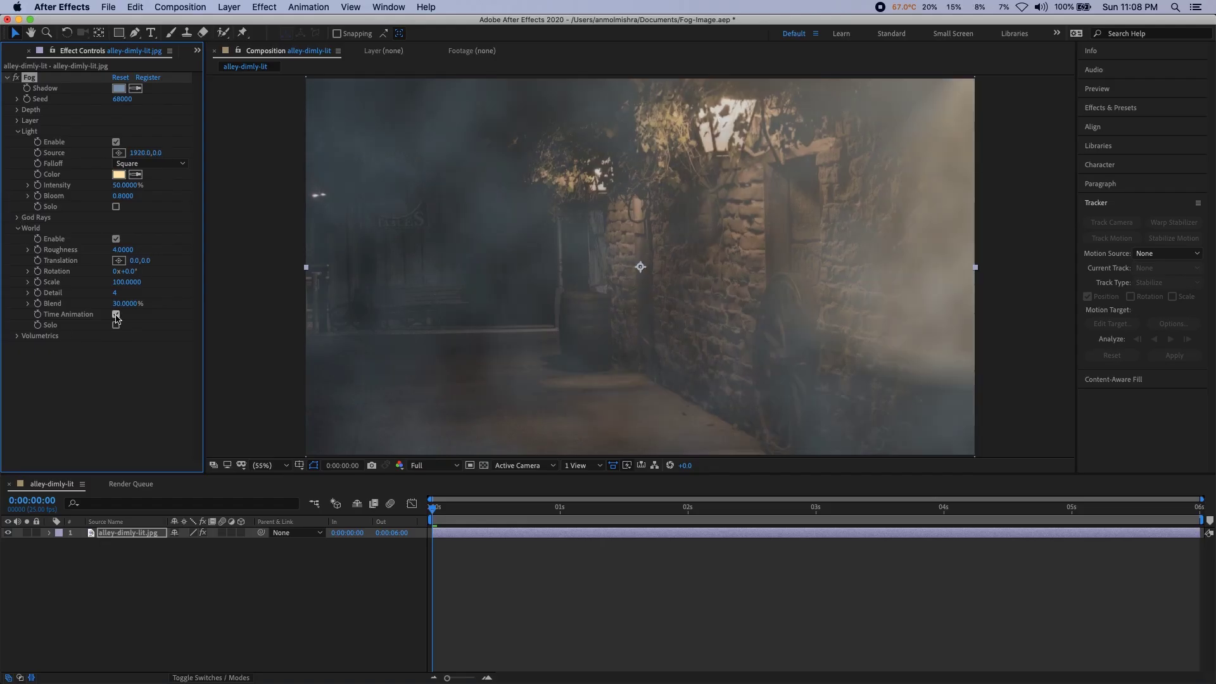
Step: Put the fog light source on the alley lamp, set God Rays Blend to 65%, and preview the rays solo
click(118, 153)
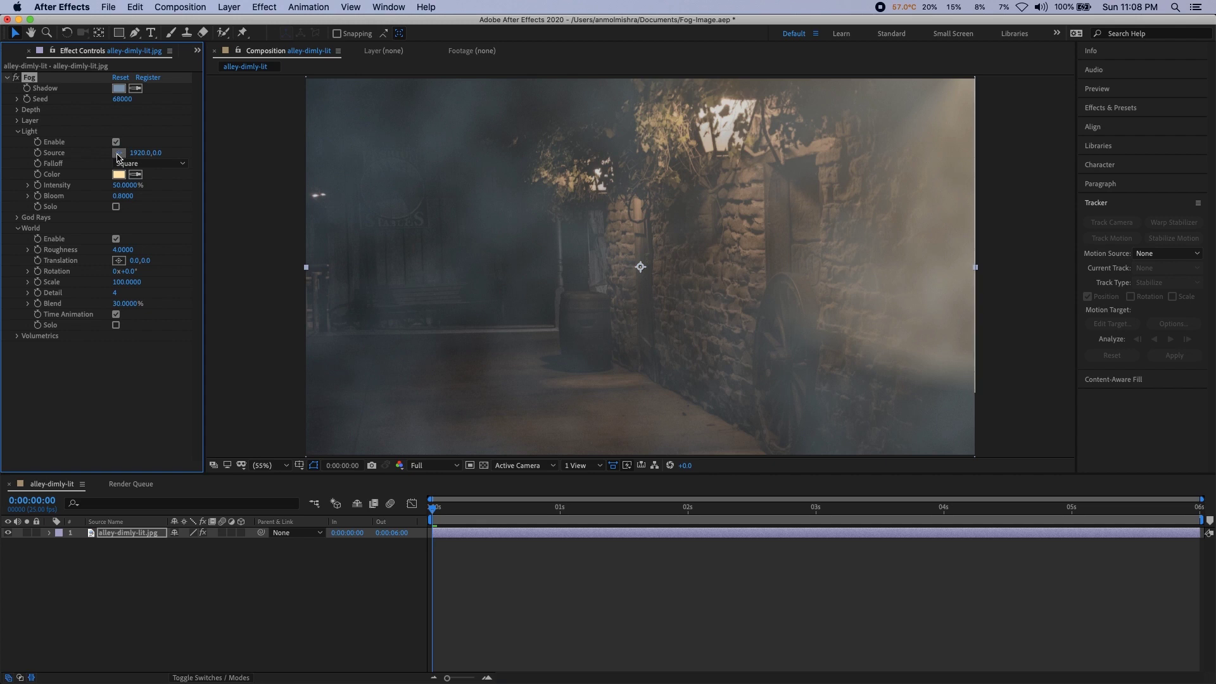
click(721, 119)
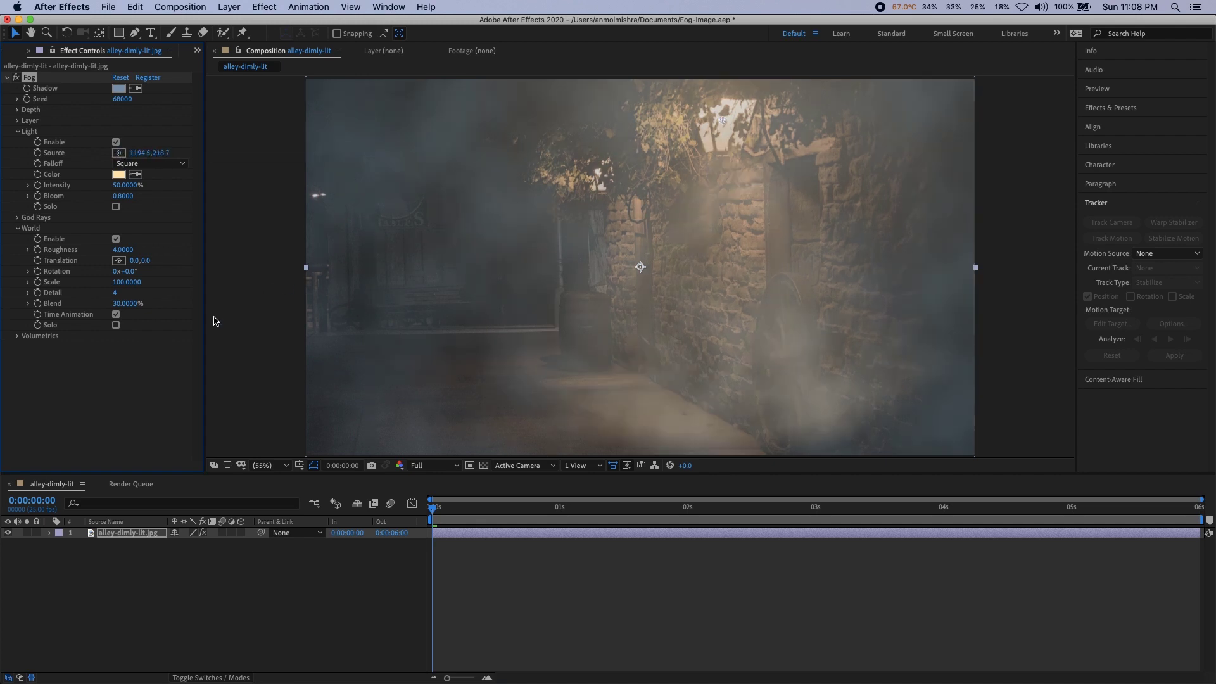
click(23, 221)
click(116, 228)
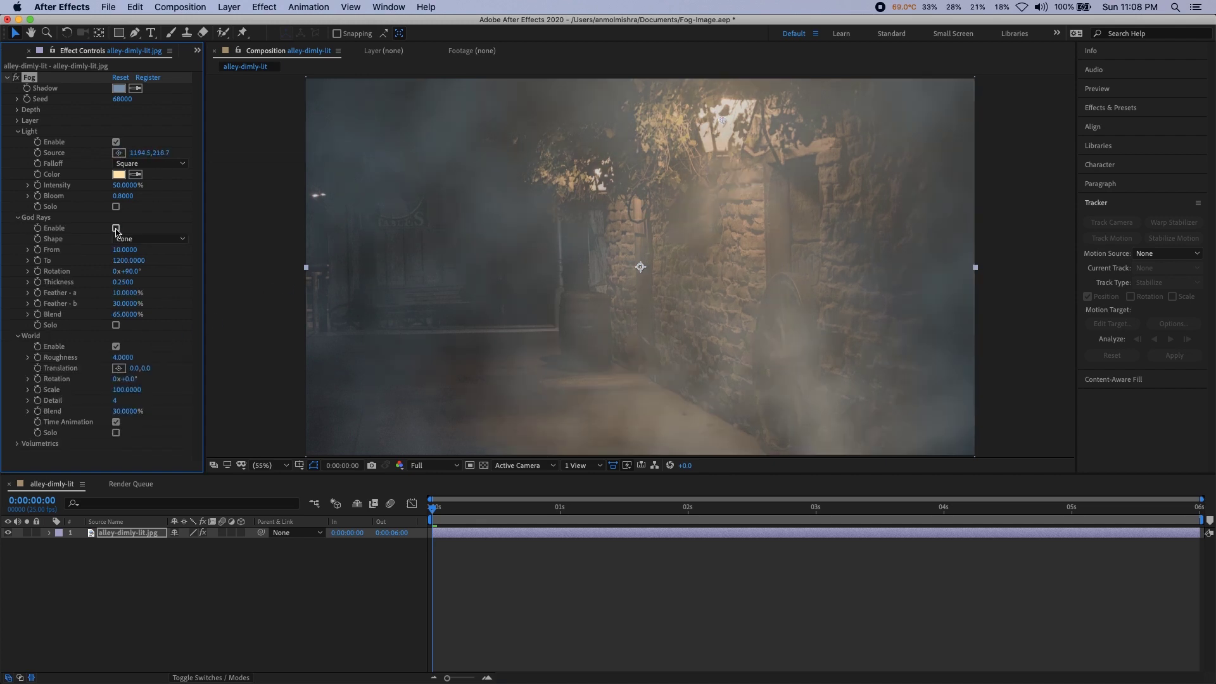
drag(115, 315, 116, 328)
click(116, 326)
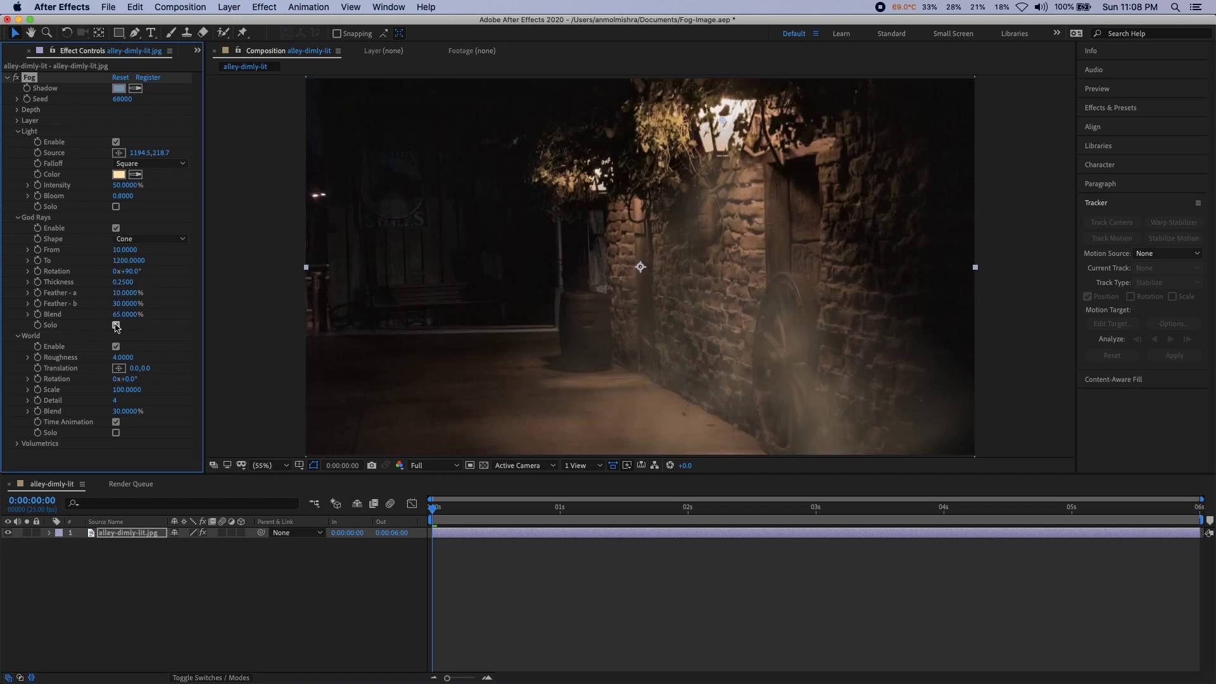
click(116, 326)
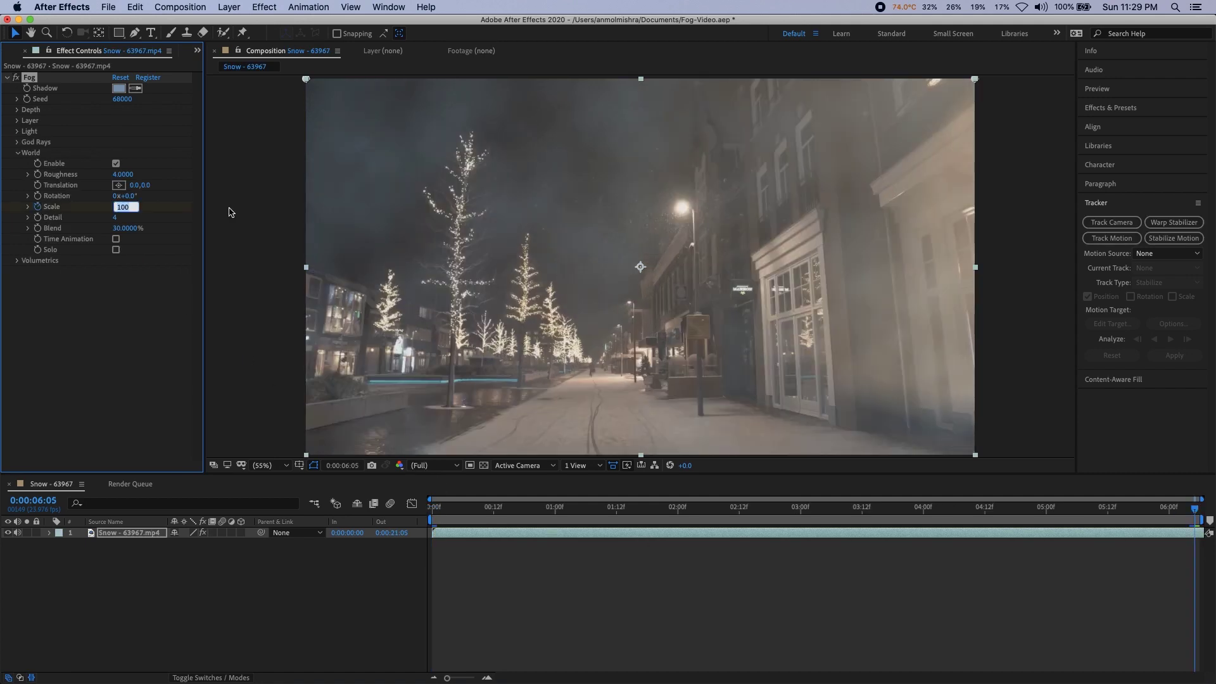
text(5)
Step: Set the fog World Scale to 135 and place the light source on the street lamp
key(Return)
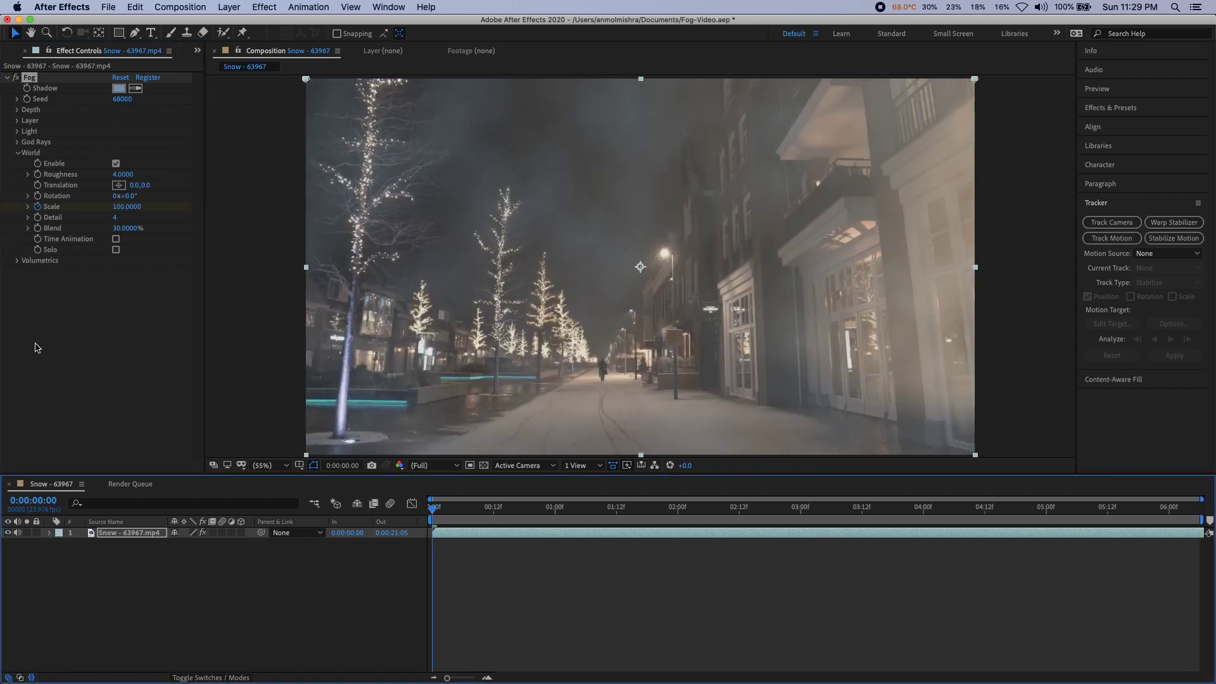
click(17, 131)
click(119, 152)
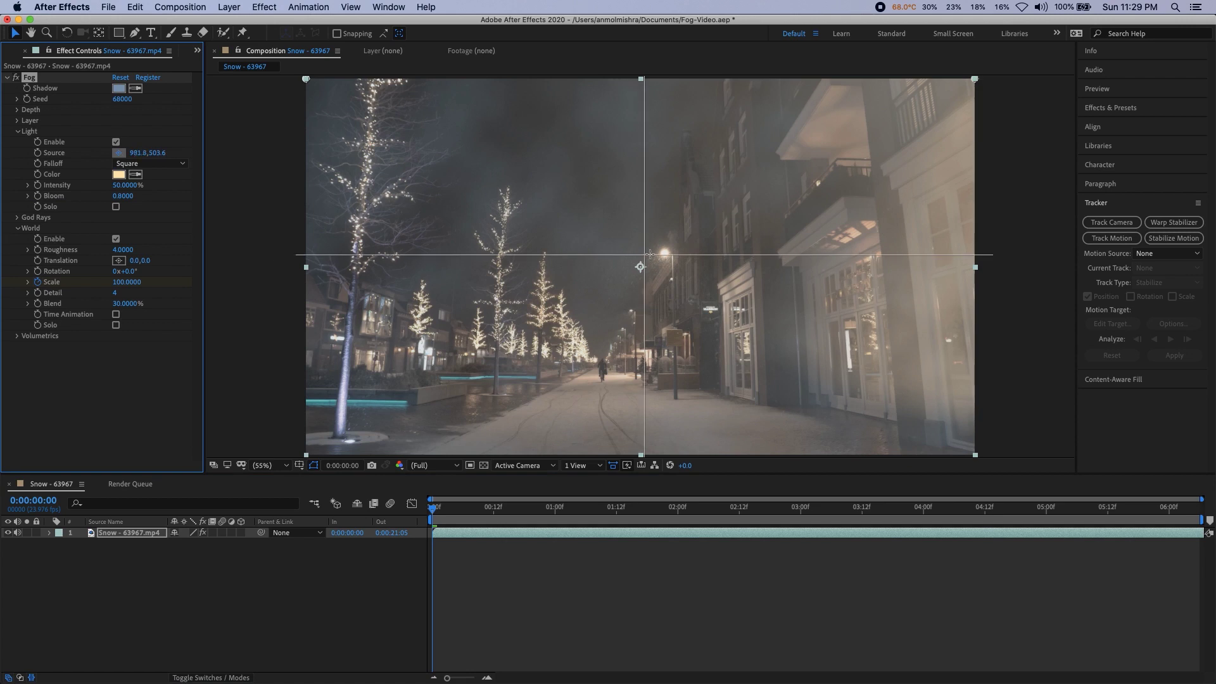
click(663, 255)
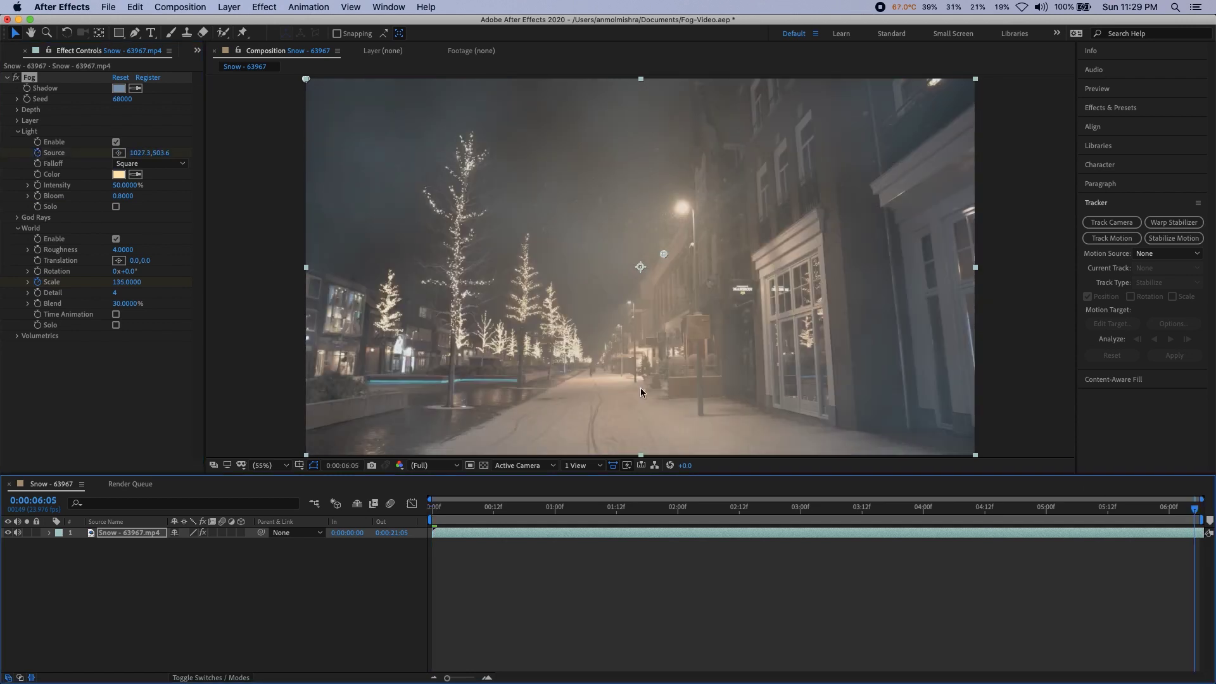
click(118, 153)
click(682, 207)
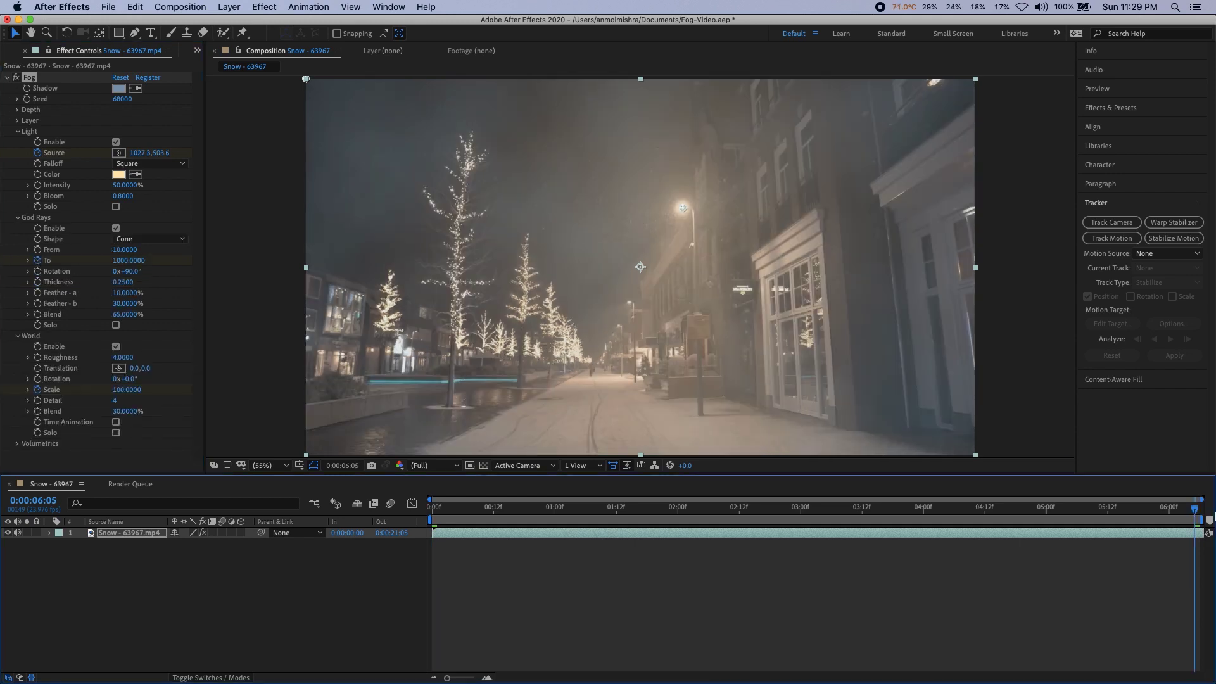
Step: Enter a new God Rays To distance for the street fog
click(17, 217)
click(125, 261)
key(Return)
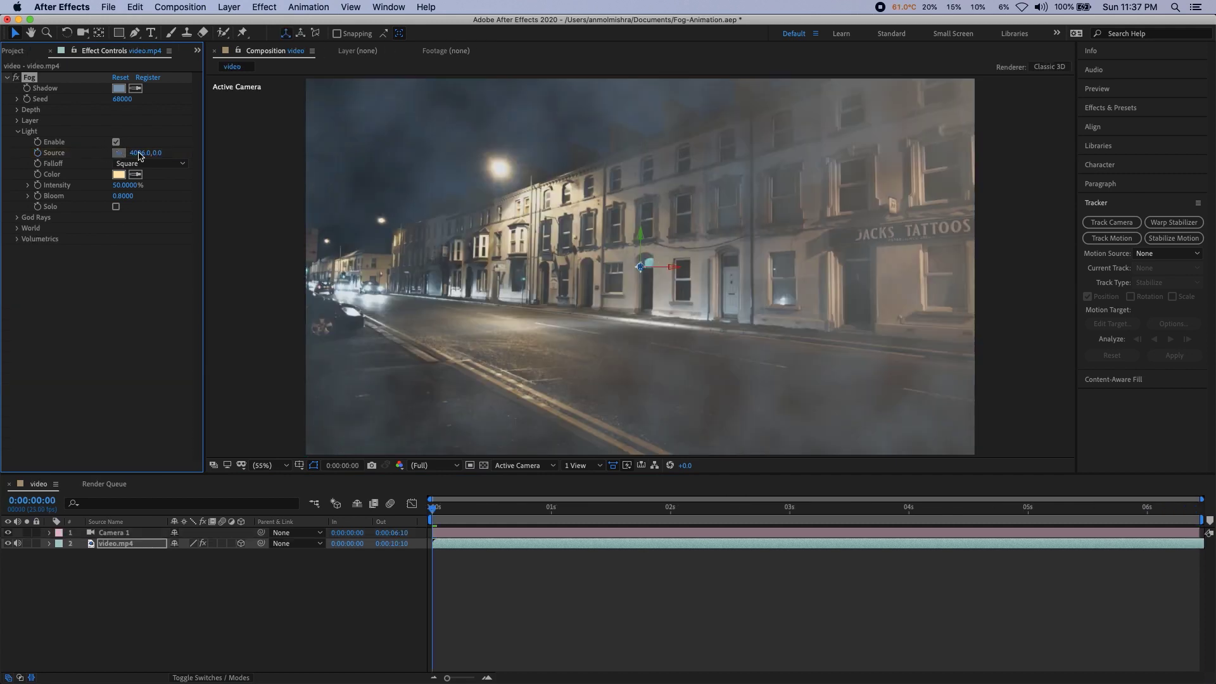
Step: Set the light source at the upper-left lamp, enable Volumetrics, and solo the world fog
click(498, 169)
click(17, 239)
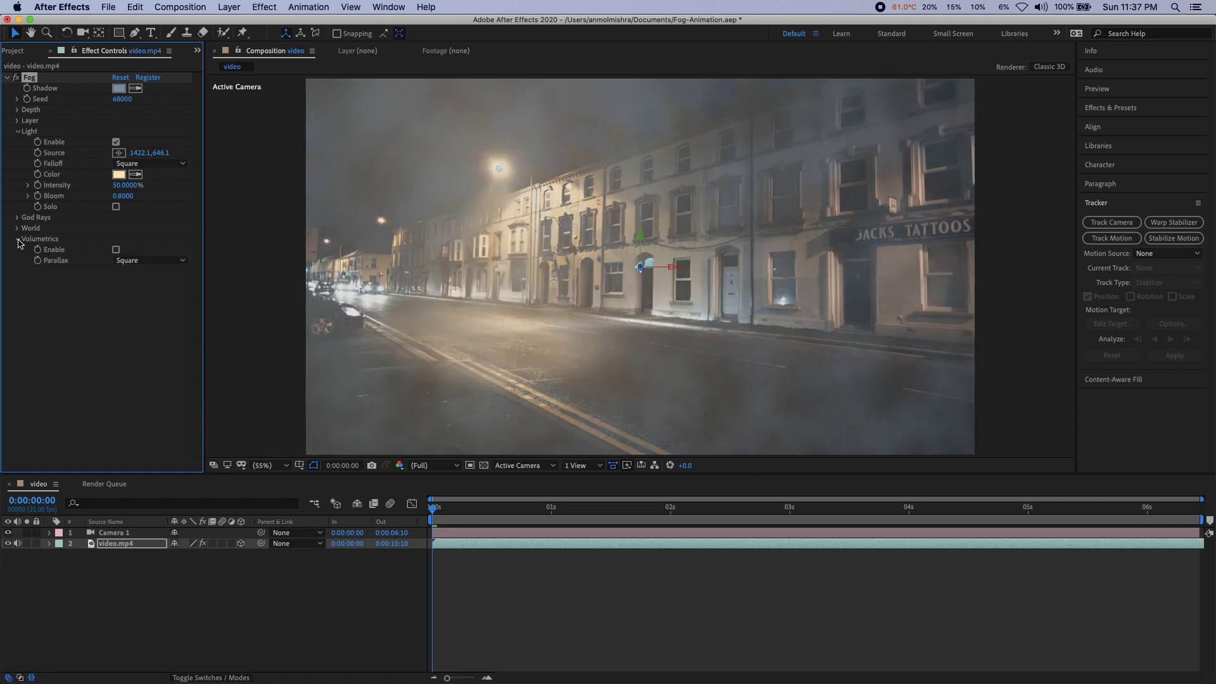
click(117, 250)
click(117, 326)
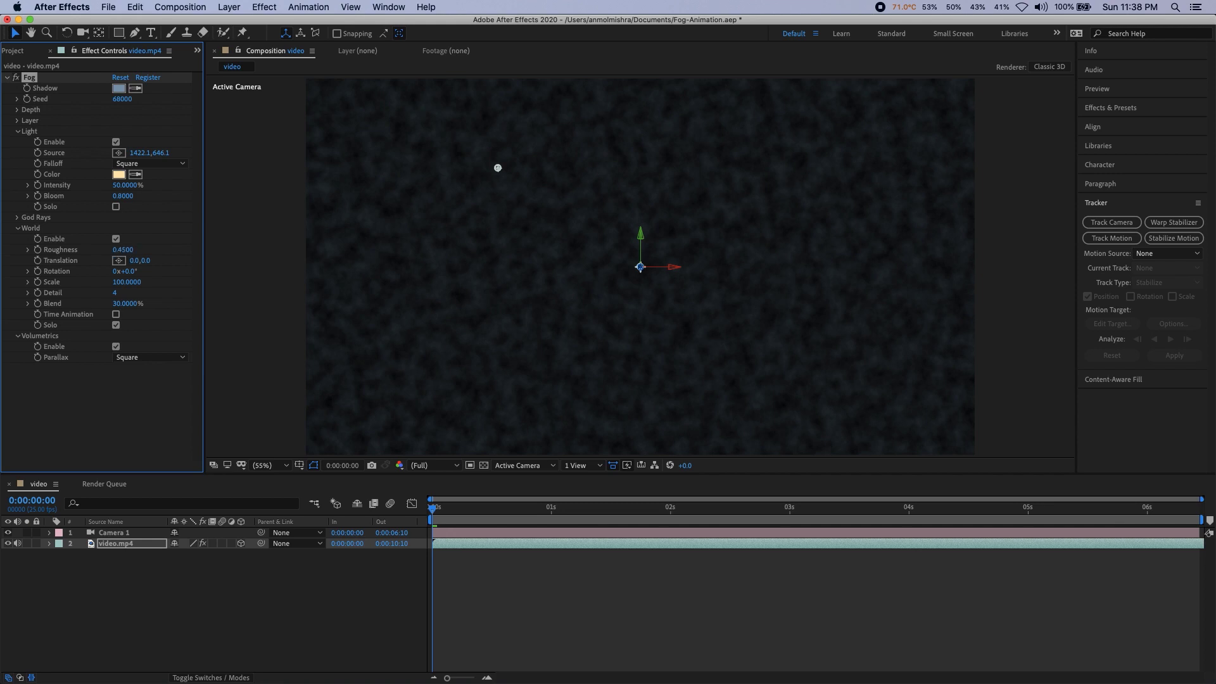
Step: Set Layer fog roughness to 0.25 while soloed, then turn Layer Solo off
click(17, 121)
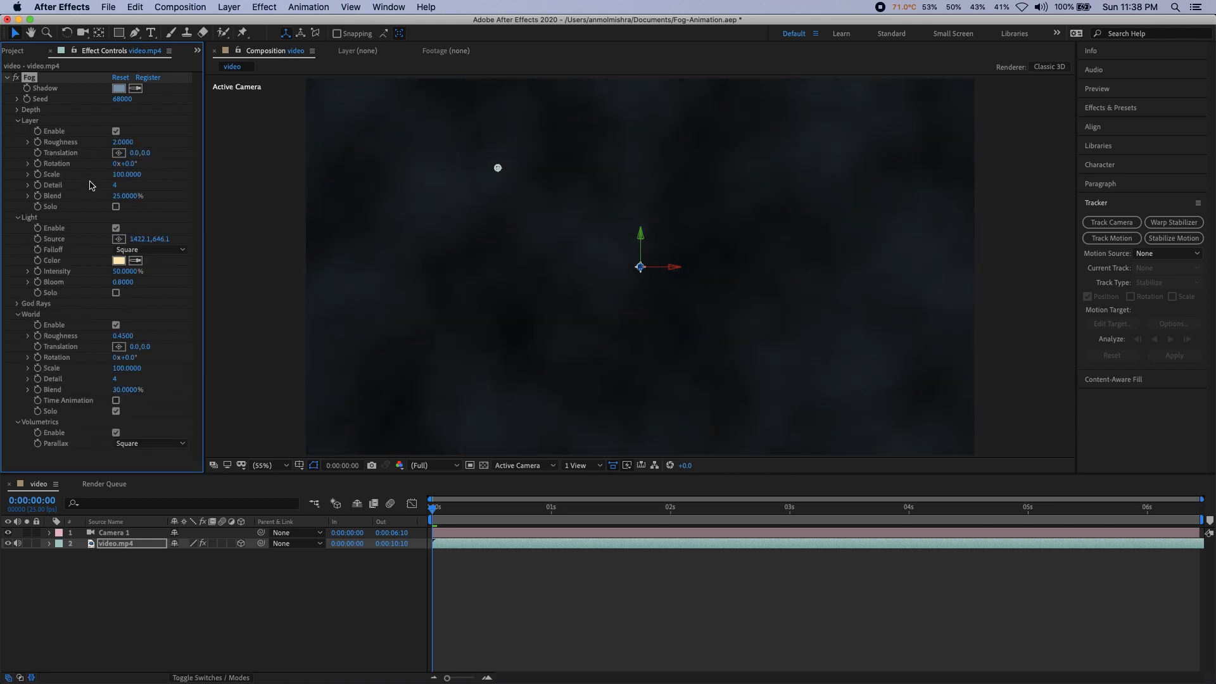
click(116, 206)
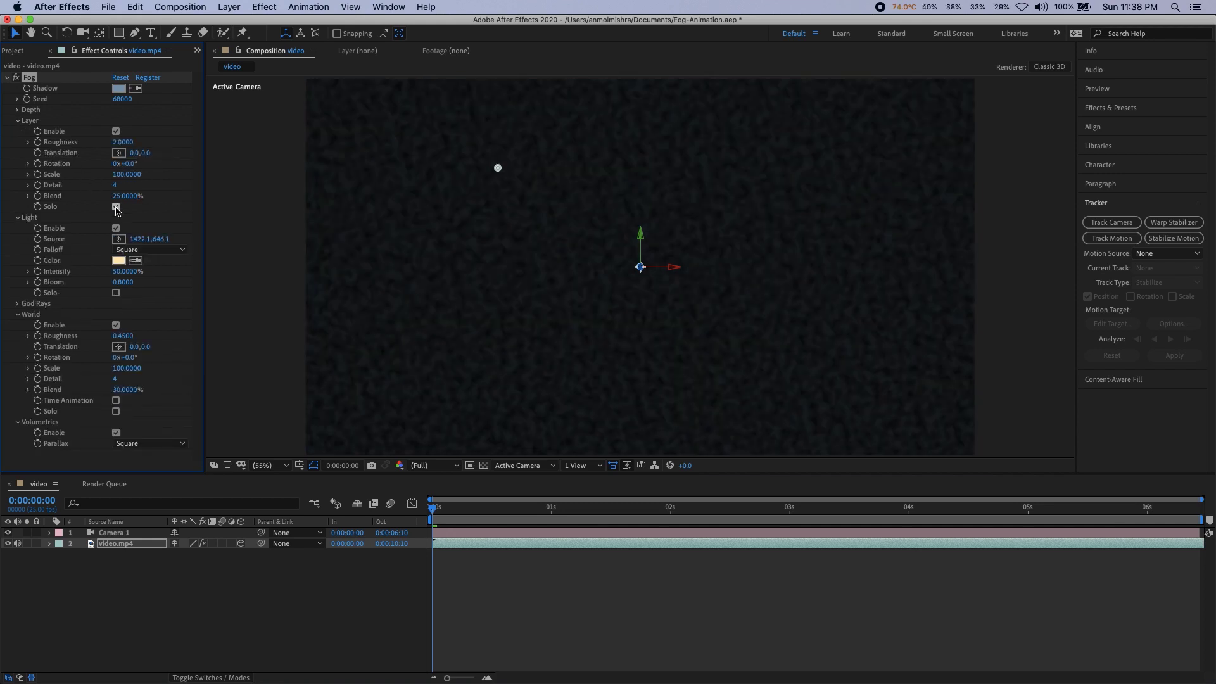
click(122, 142)
text(0.45)
key(Return)
click(117, 206)
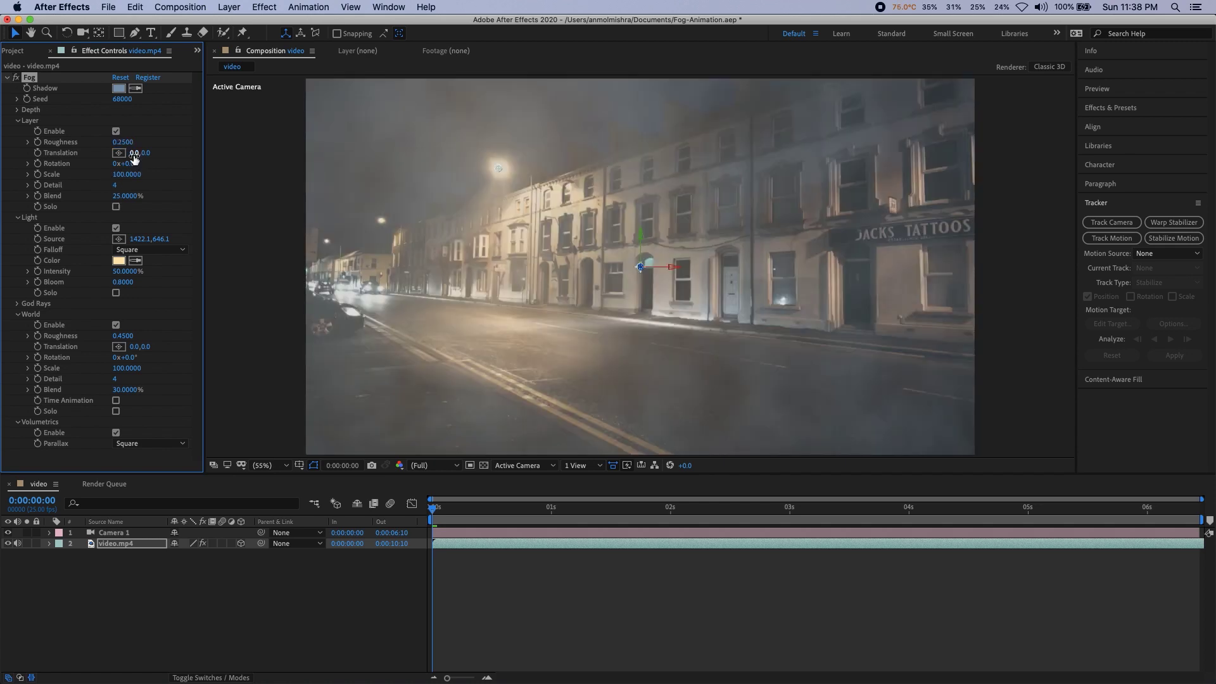